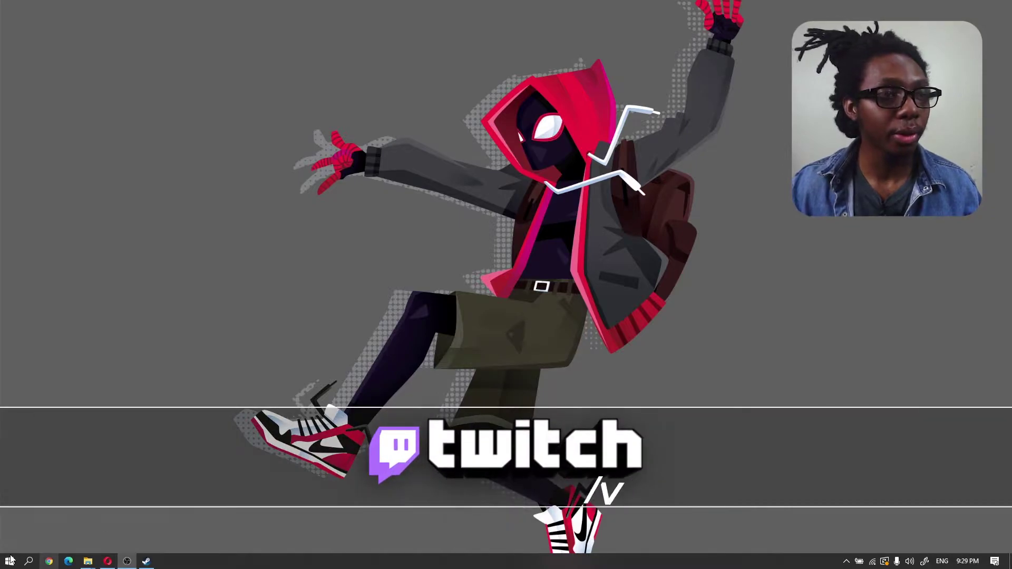
Search Start for 'control panel' and launch Control Panel
key("super")
type("control panel")
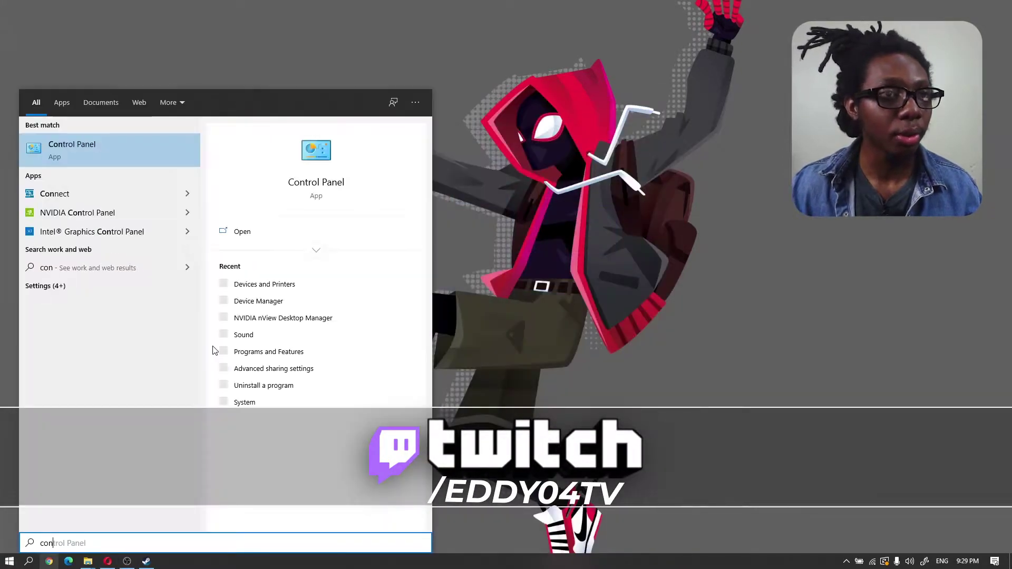
key("Return")
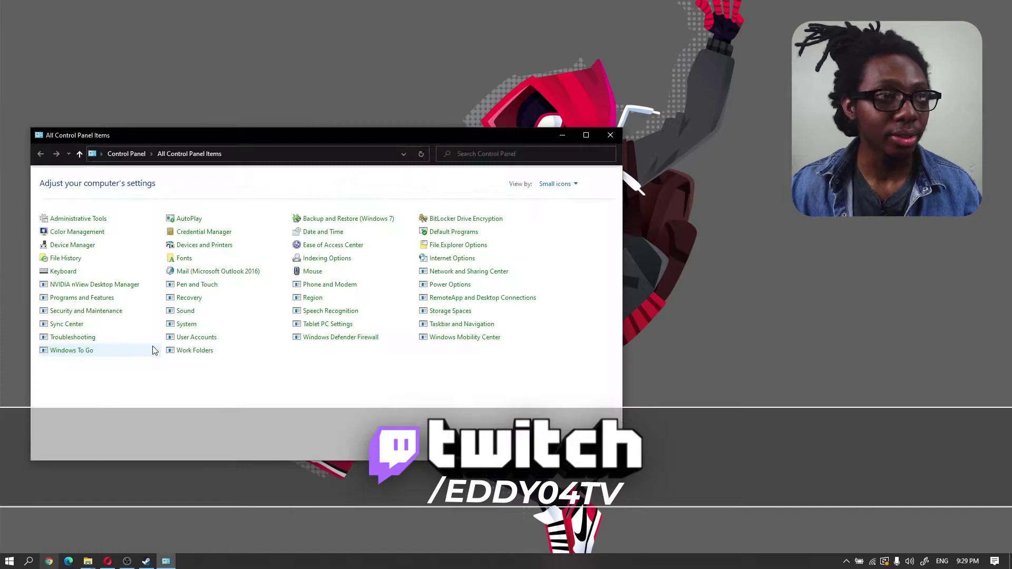
In Devices and Printers, check the GameCube Controller Adapter's properties, then bring up its actions
left_click(221, 246)
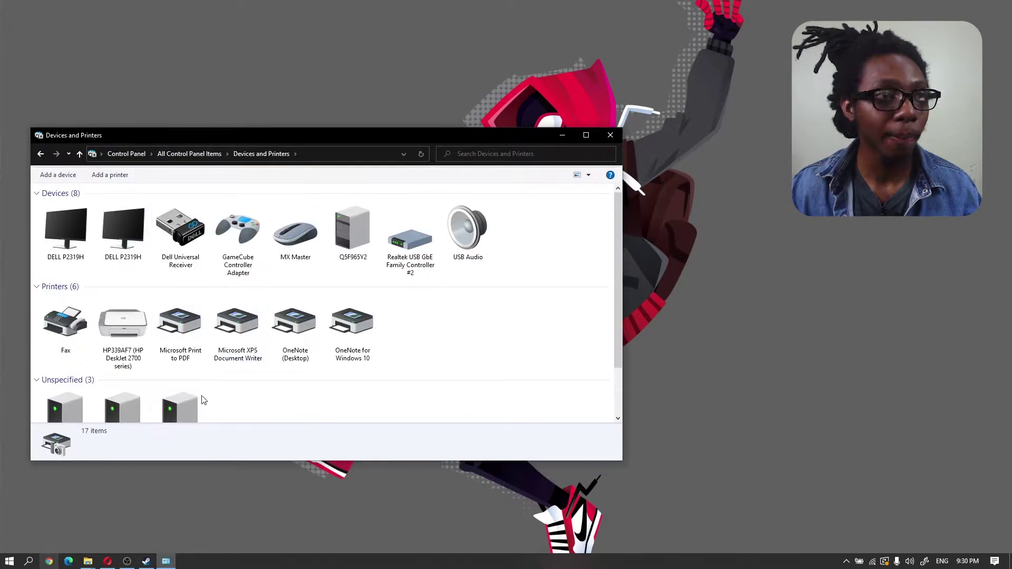
double_click(251, 256)
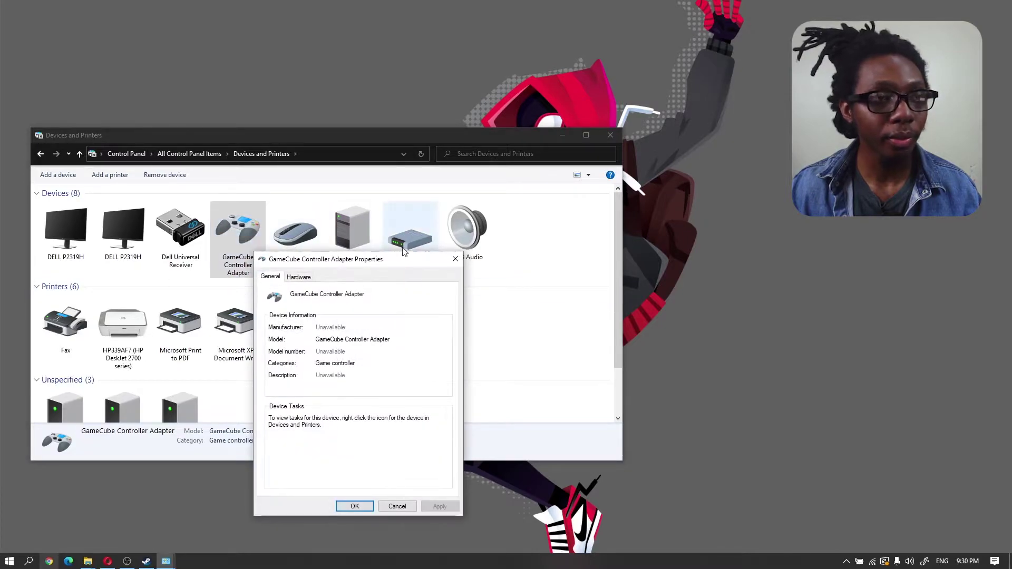
left_click(455, 259)
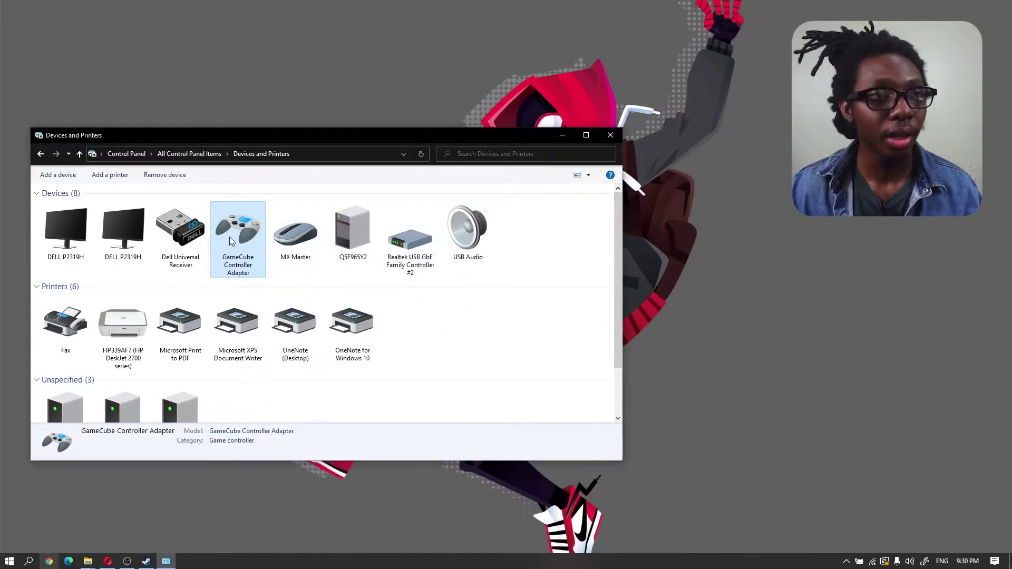
right_click(229, 241)
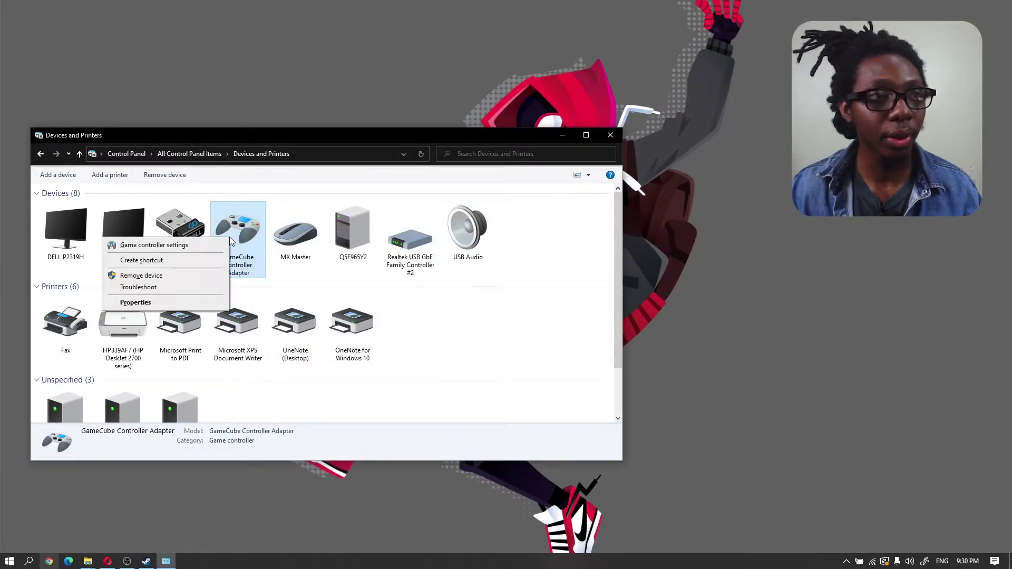
left_click(154, 246)
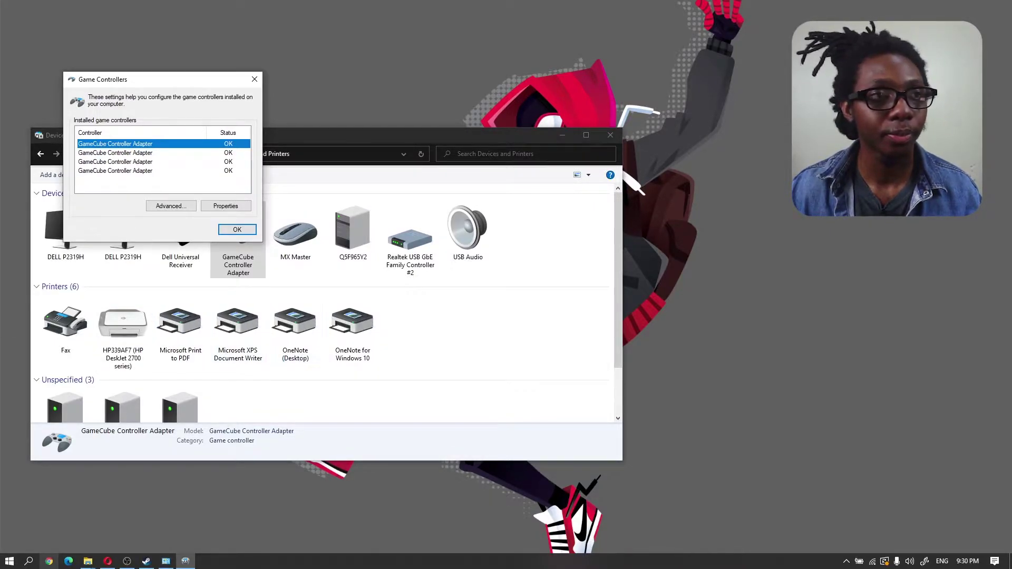
left_click(227, 207)
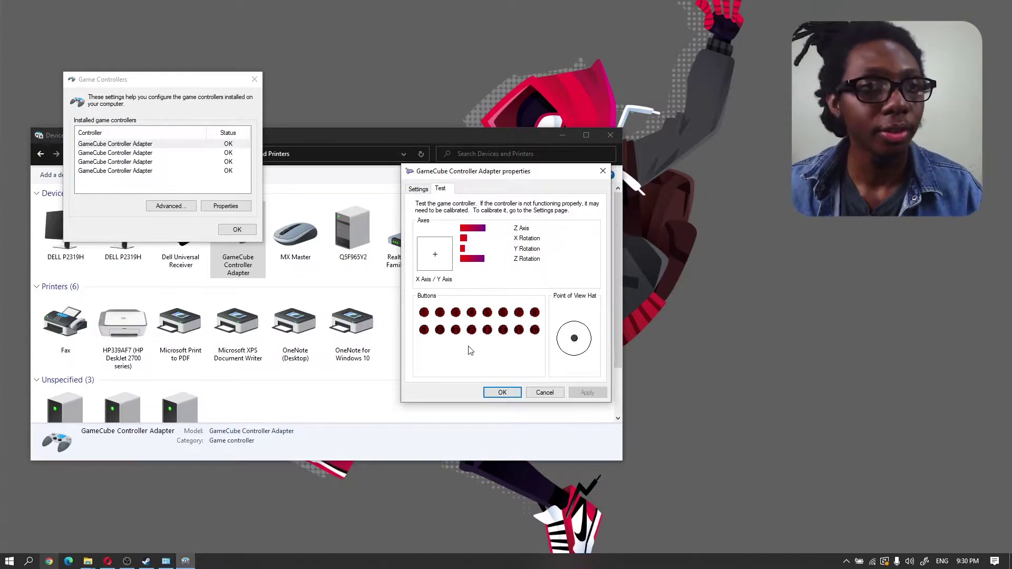
left_click(502, 392)
left_click(237, 229)
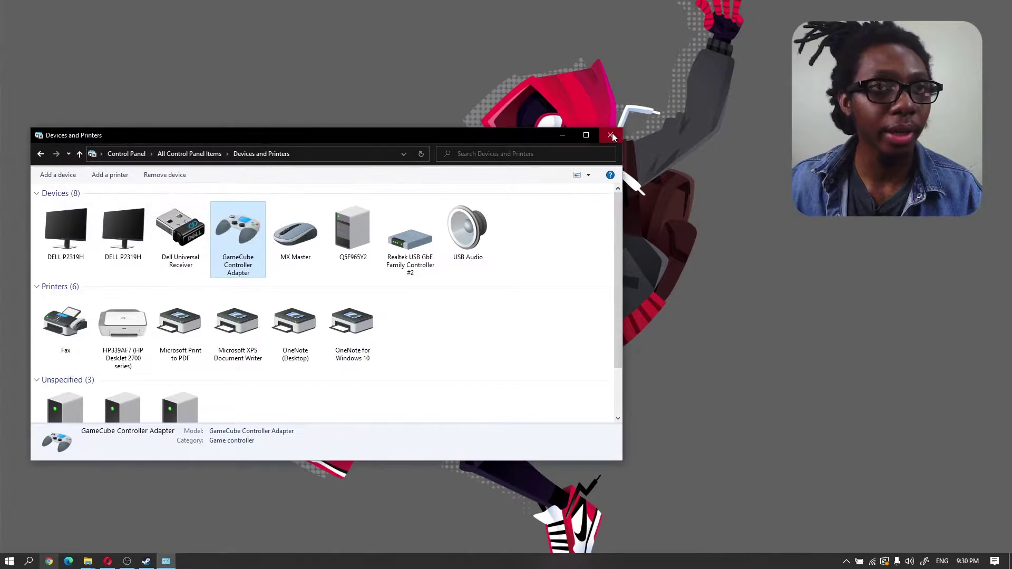
Close Devices and Printers, restore Steam's NARUTO STORM 4 page and show its install folder
left_click(611, 136)
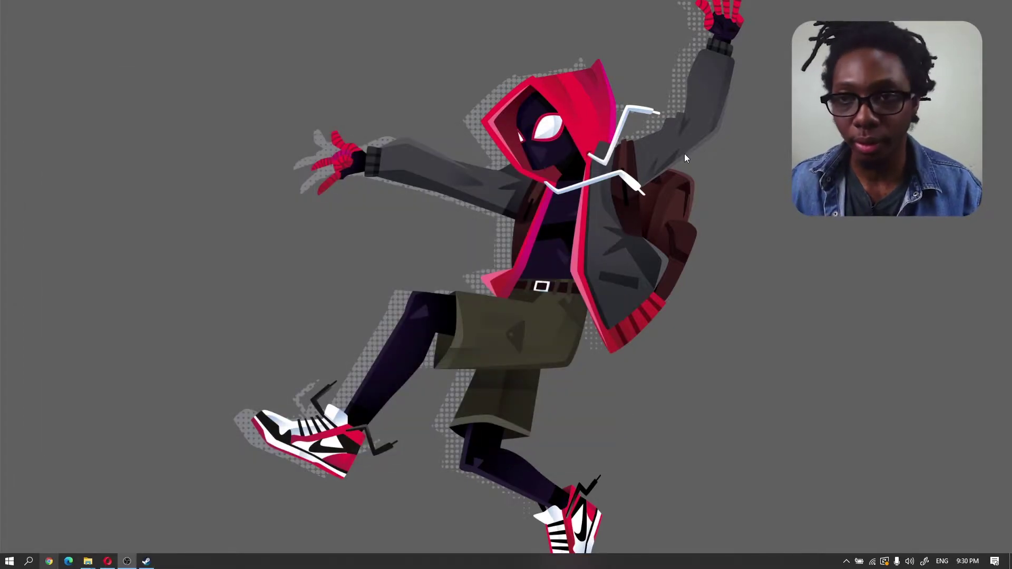
left_click(146, 561)
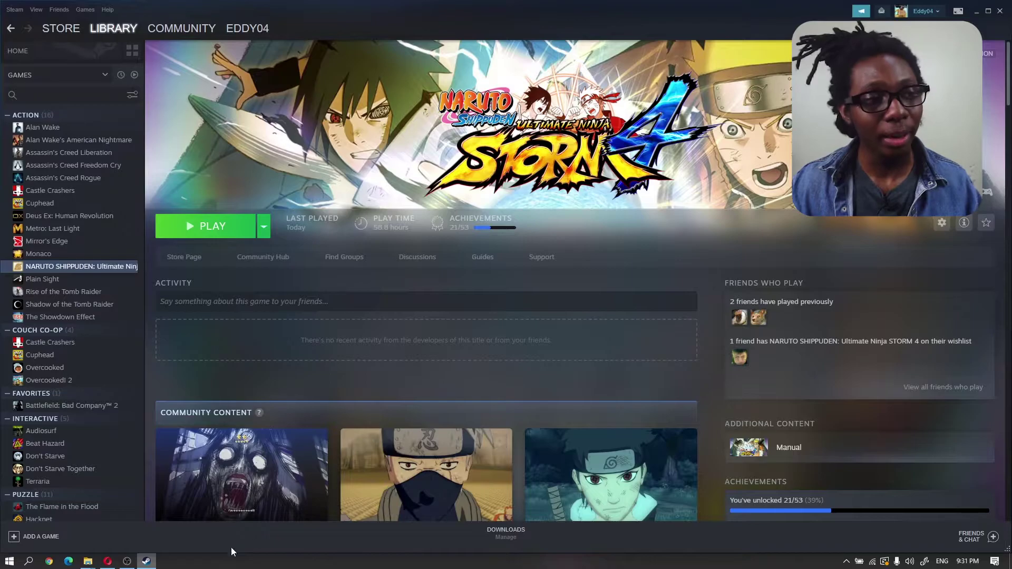
left_click(171, 522)
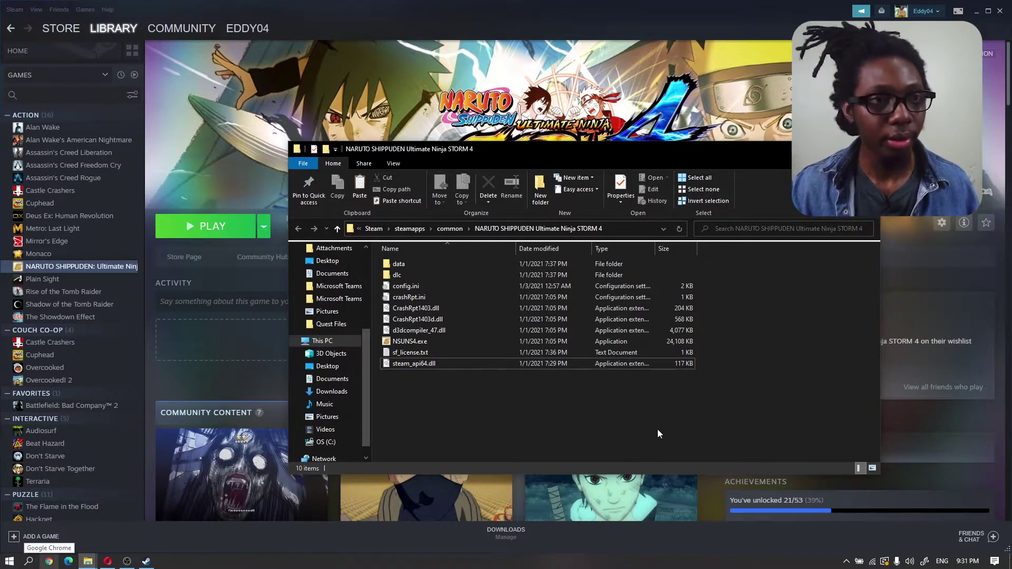
Paste x360ce_x64.exe into the game folder and bring up its actions to launch it
key("ctrl+v")
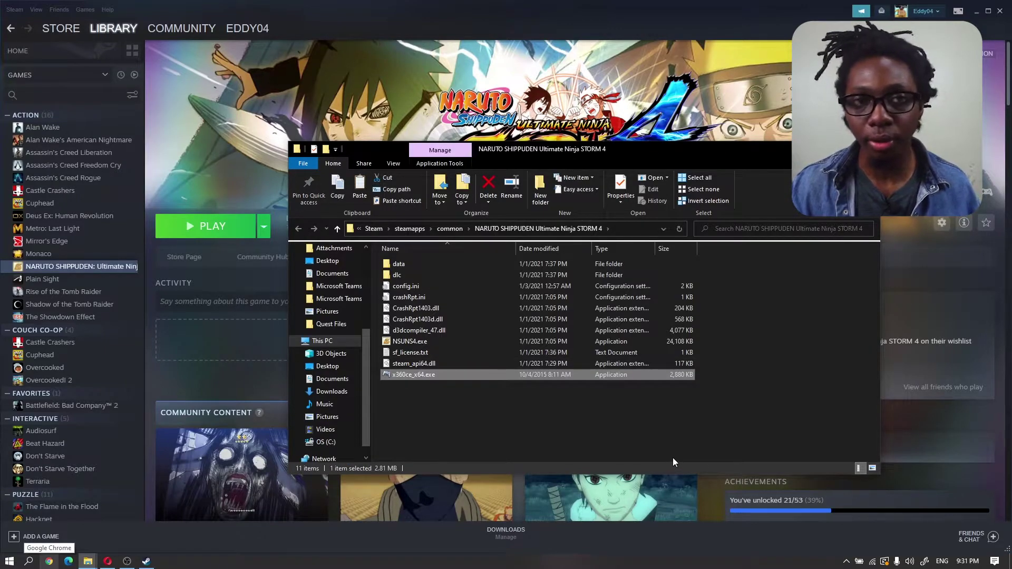
right_click(415, 375)
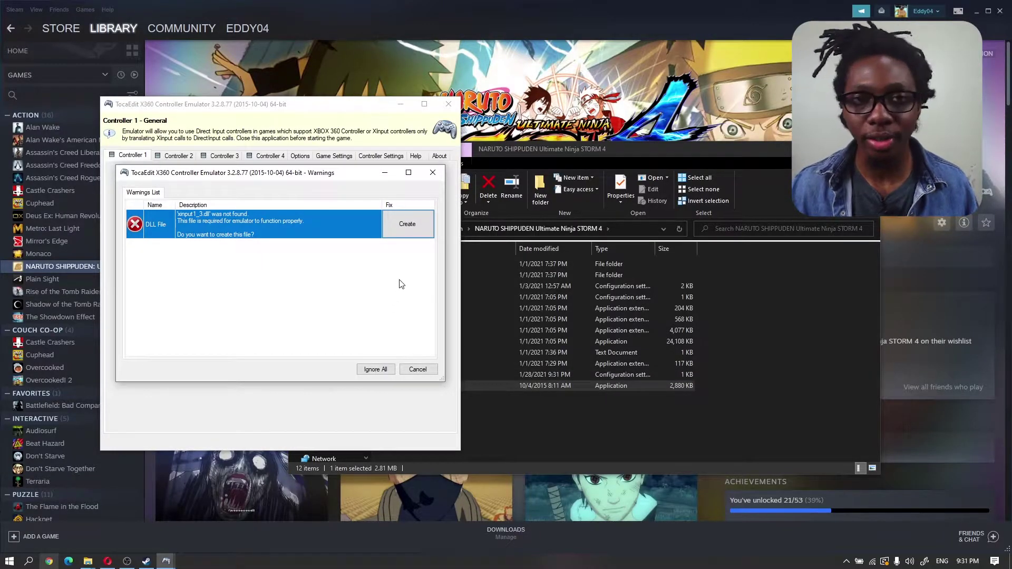
Create the missing xinput1_3.dll and complete new-device setup for controllers 1 and 2
left_click(413, 227)
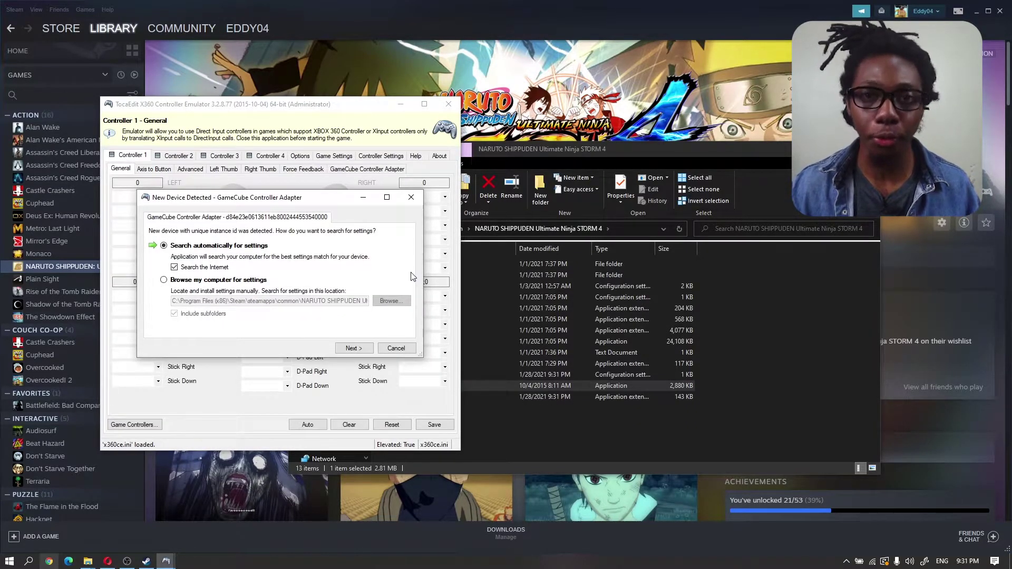
left_click(352, 349)
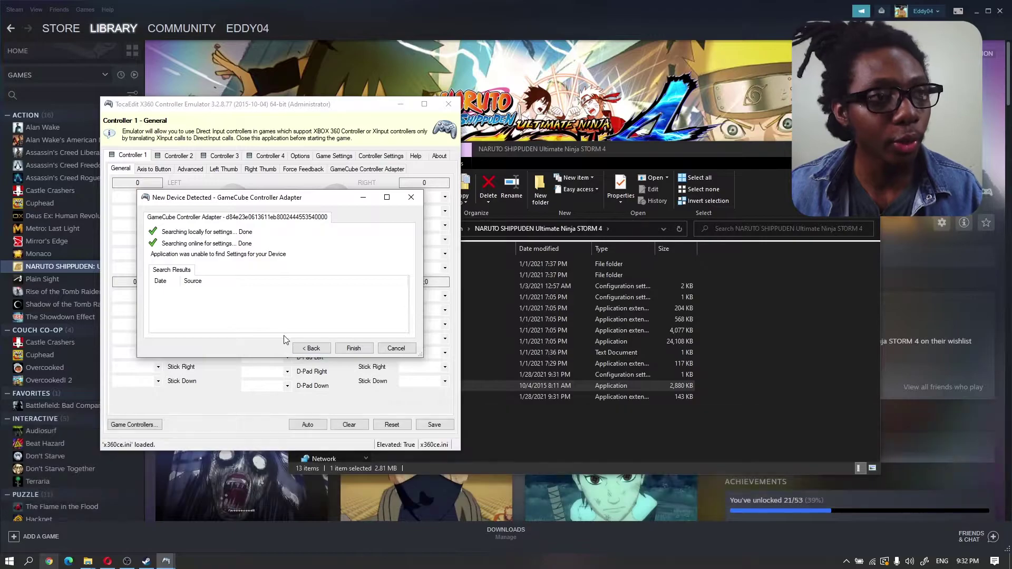
left_click(357, 351)
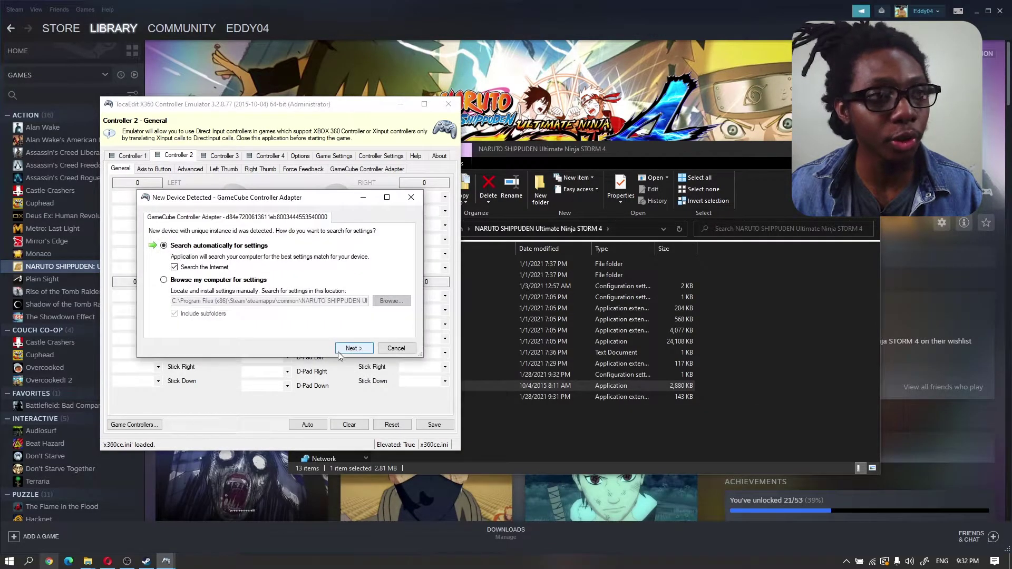
left_click(357, 350)
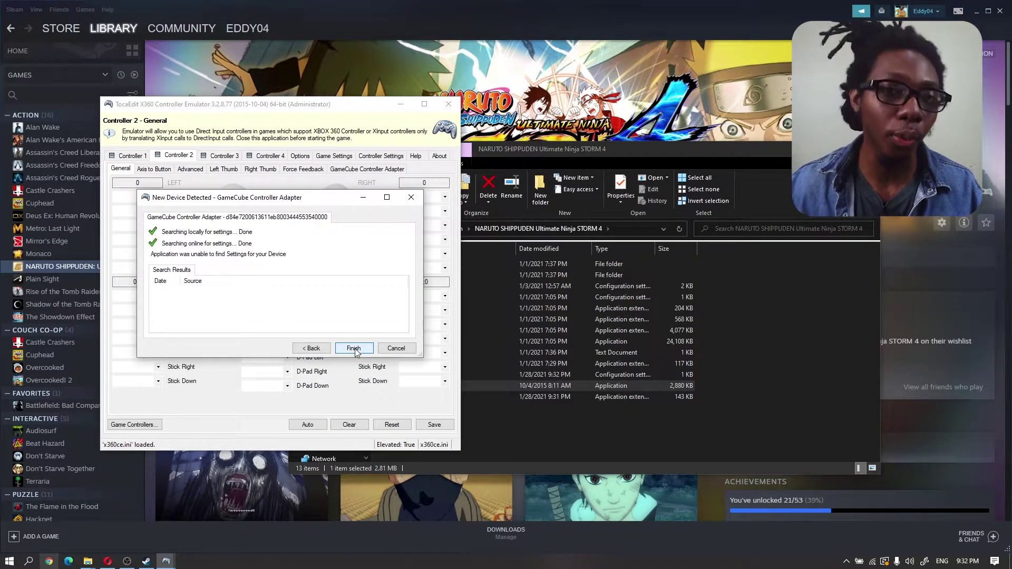
left_click(355, 350)
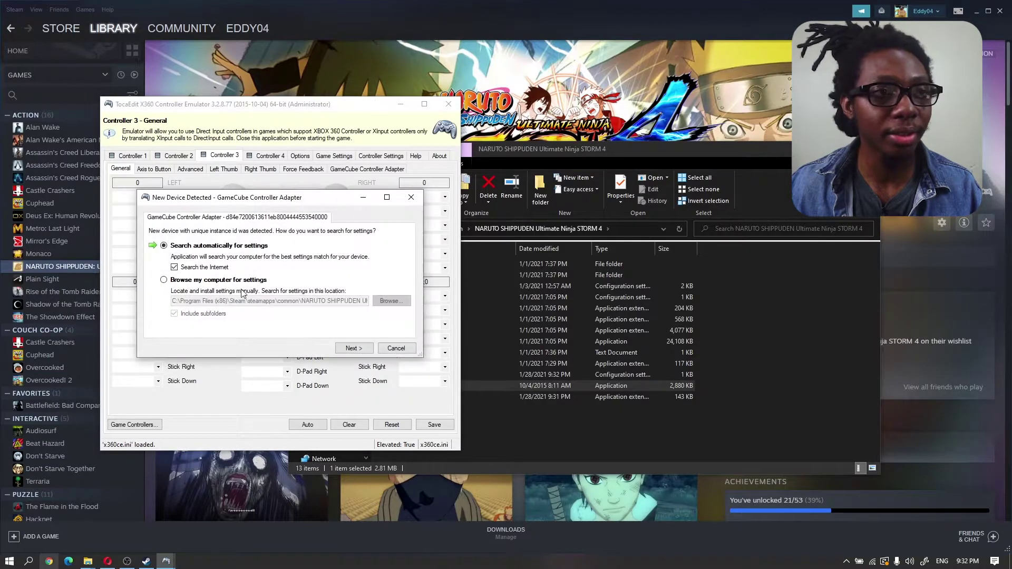
Finish setup for the remaining adapter slots and dismiss the misconfigured device error
left_click(346, 349)
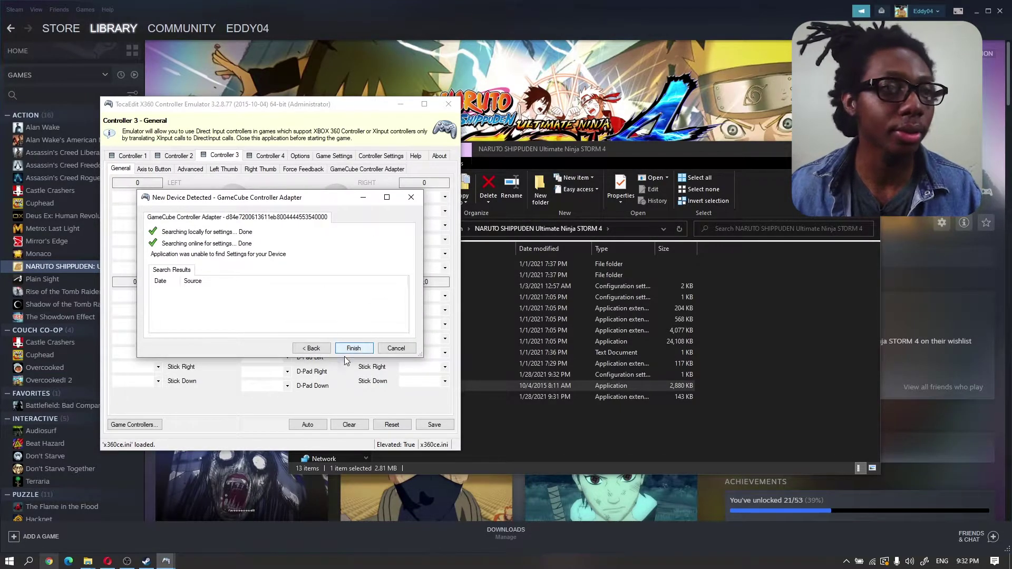
left_click(349, 353)
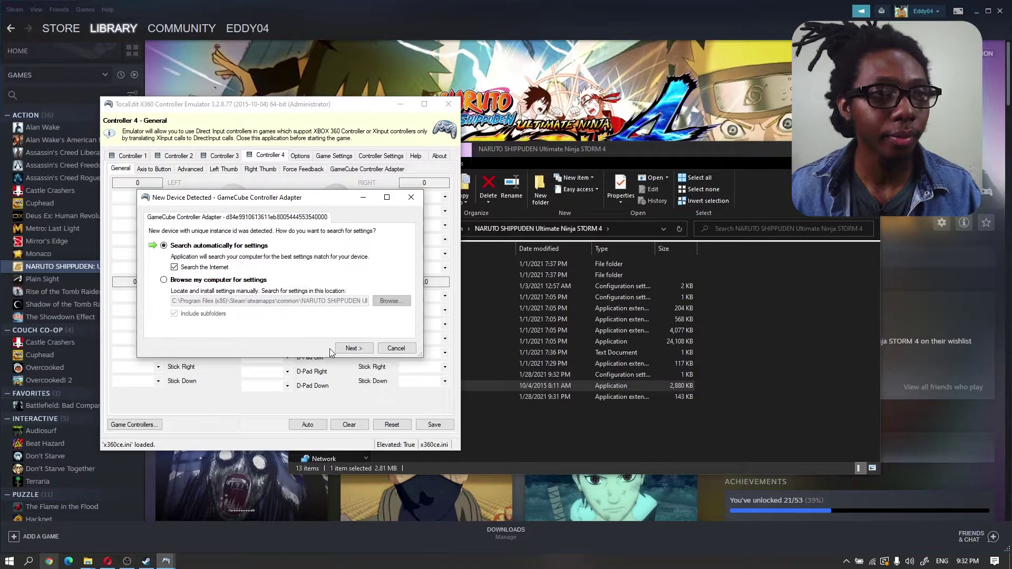
left_click(352, 349)
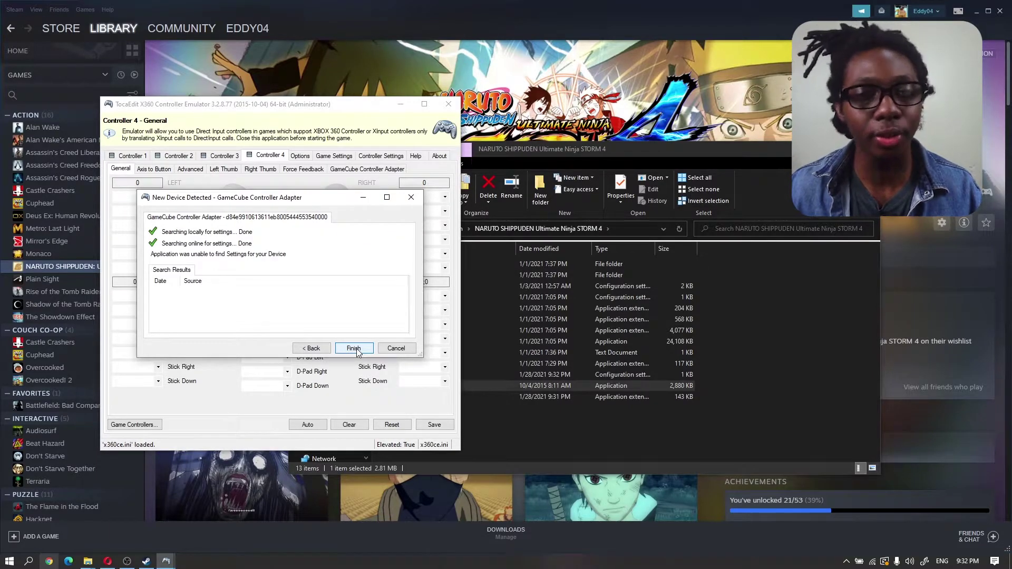
left_click(354, 349)
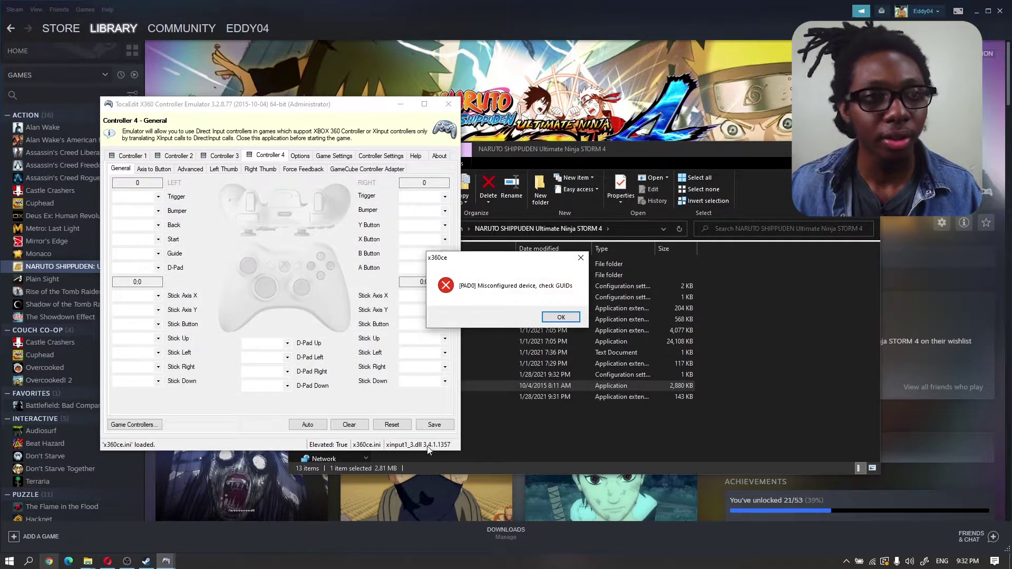
left_click(560, 317)
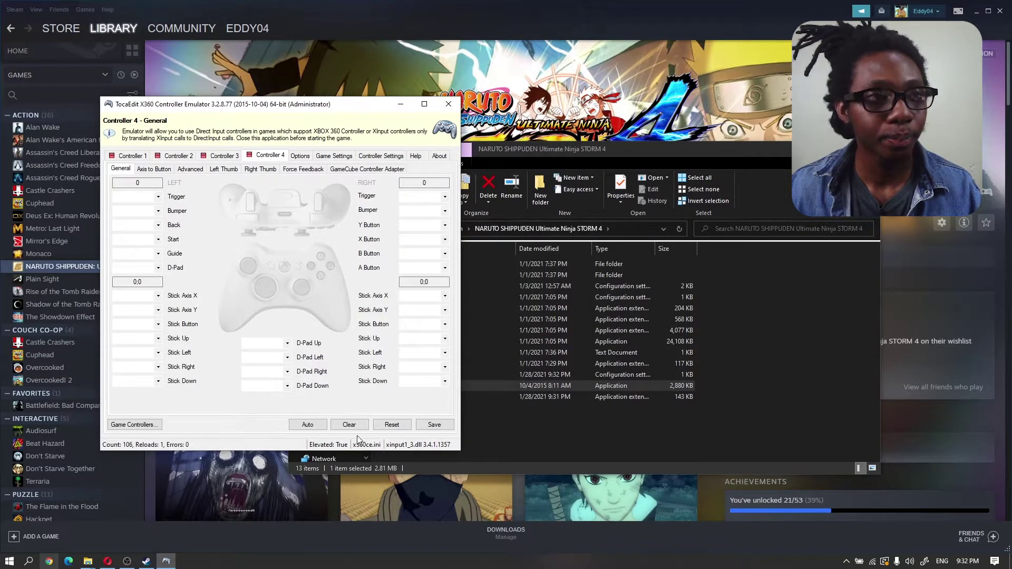
On the Controller 1 tab, clear all existing settings, confirm, and auto-configure for the adapter
left_click(143, 157)
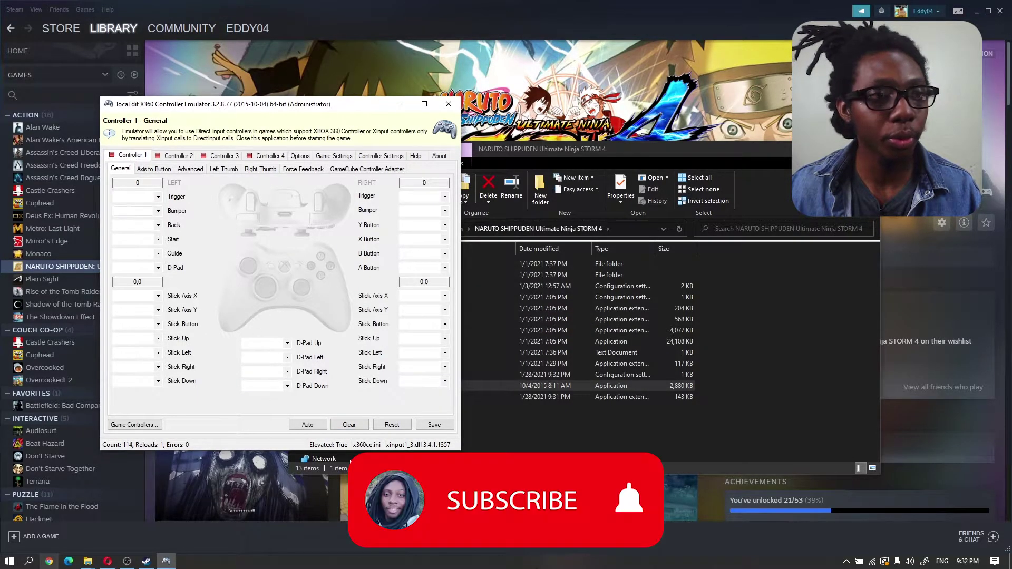
left_click(349, 424)
left_click(300, 296)
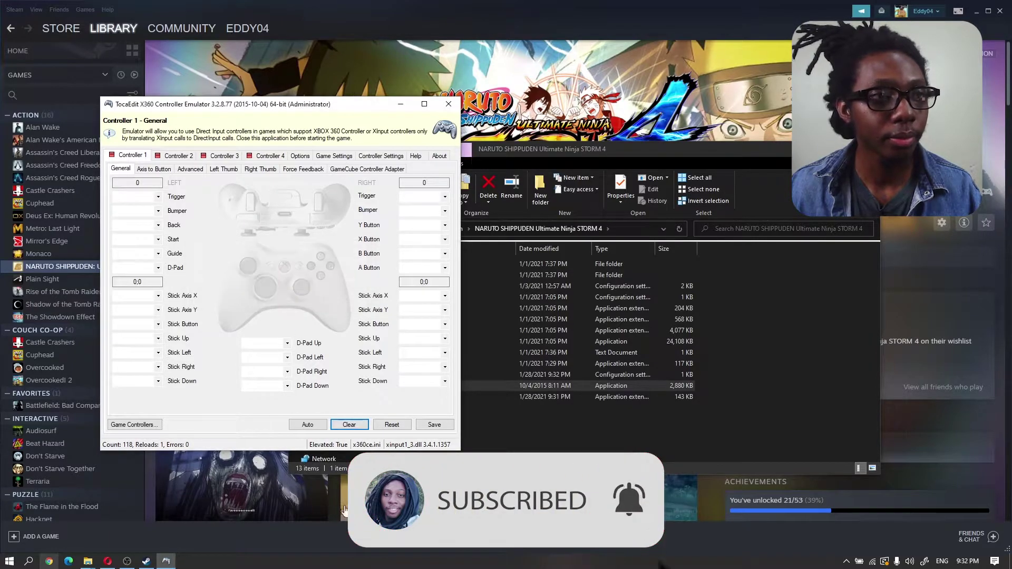
left_click(308, 425)
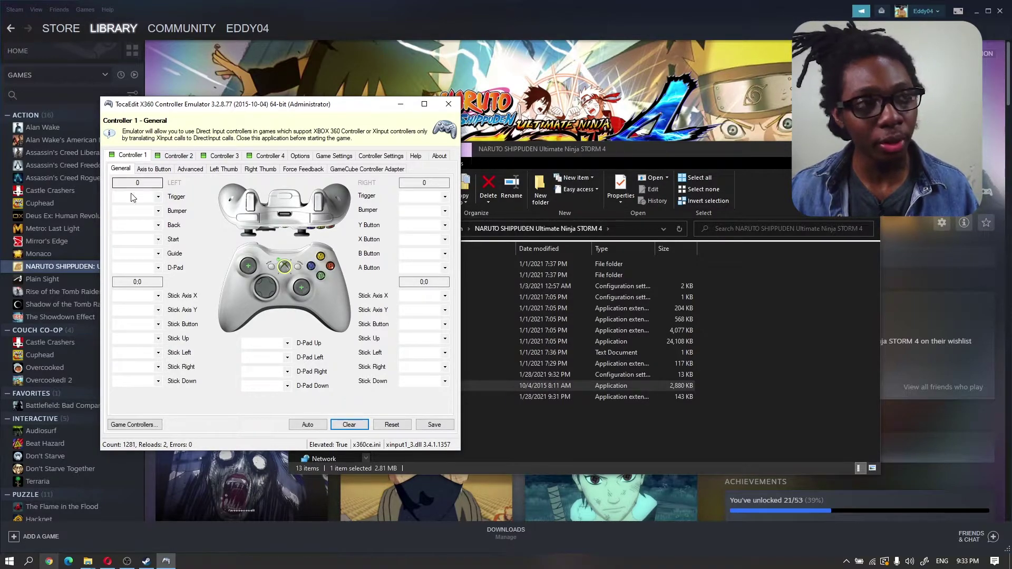
Map the left trigger to Button 5, right trigger to Button 6 and Start to Button 10
left_click(159, 197)
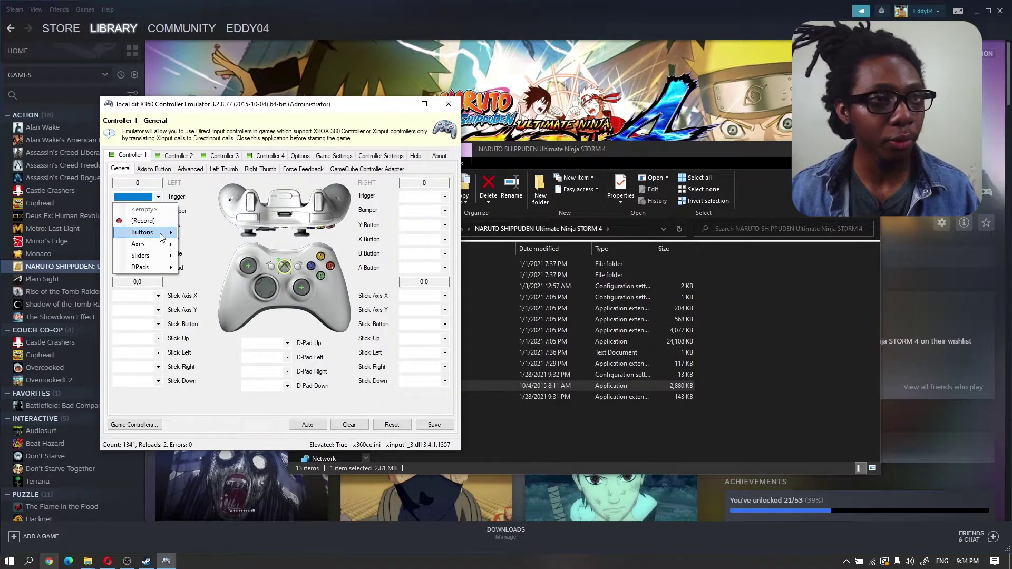
mouse_move(162, 237)
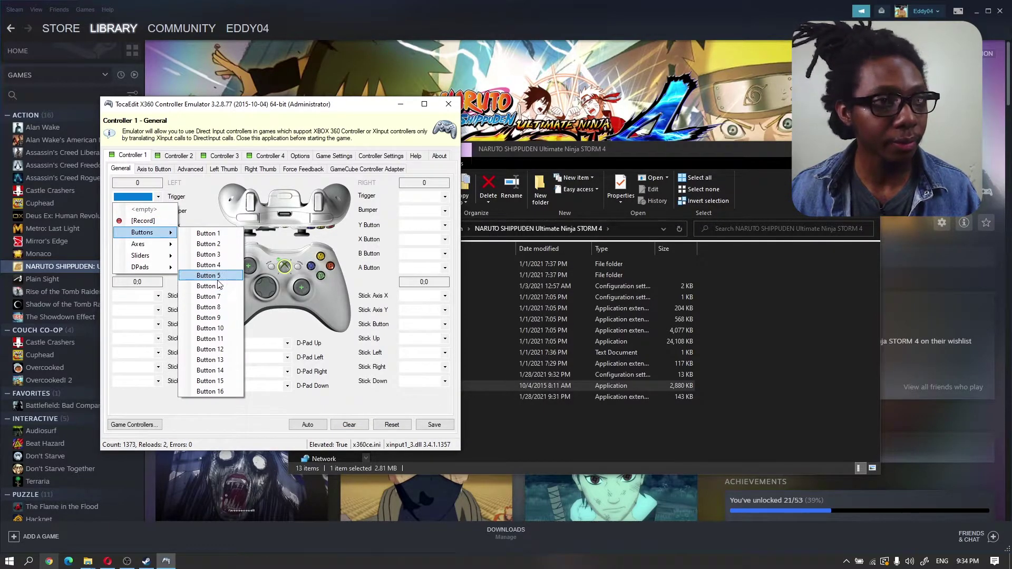
left_click(209, 275)
left_click(445, 197)
left_click(485, 285)
left_click(158, 239)
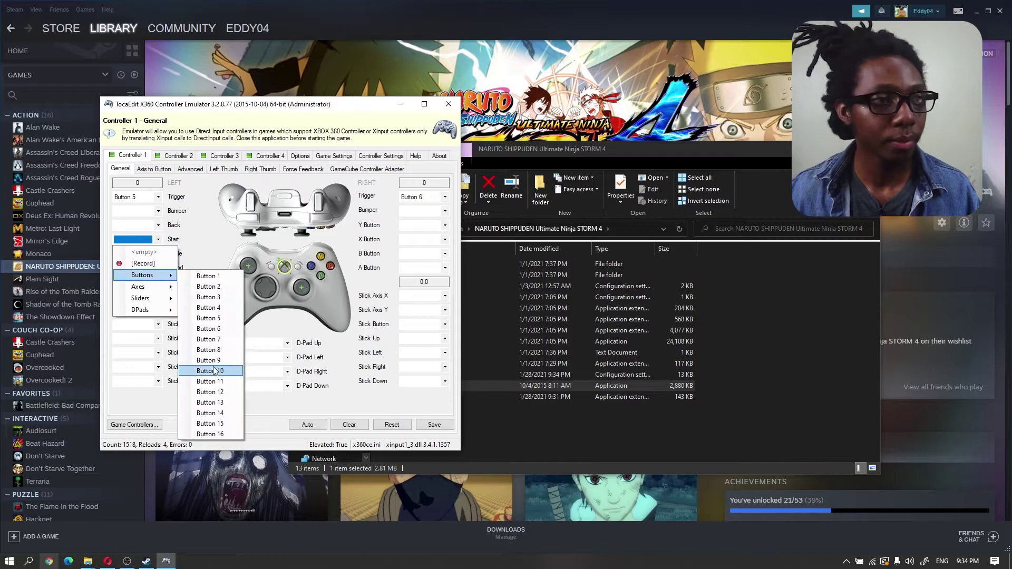
left_click(209, 370)
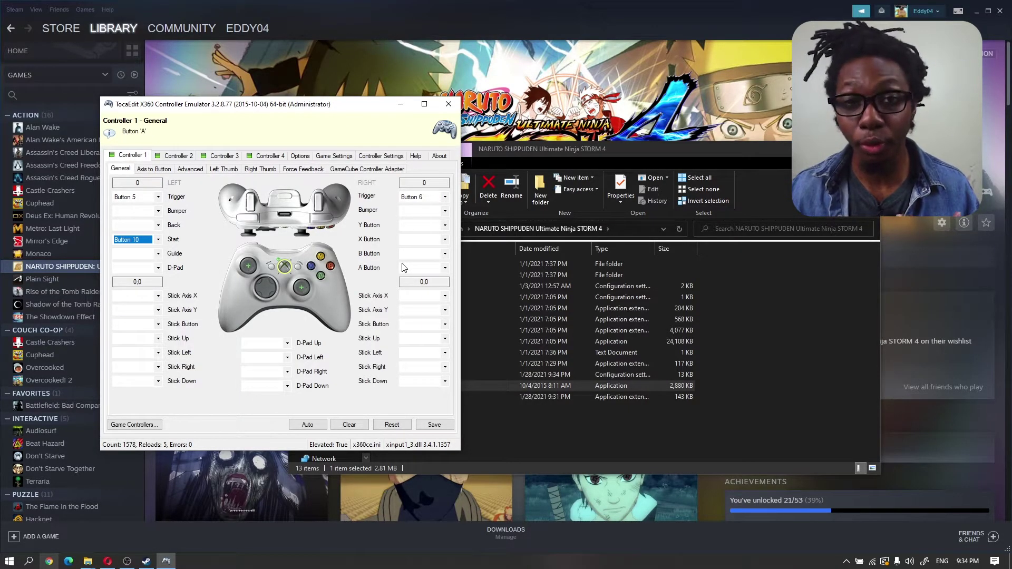
Record the right bumper and map Y, X, B, A to Buttons 4, 1, 3, 2 and D-pad to DPad 1
left_click(445, 213)
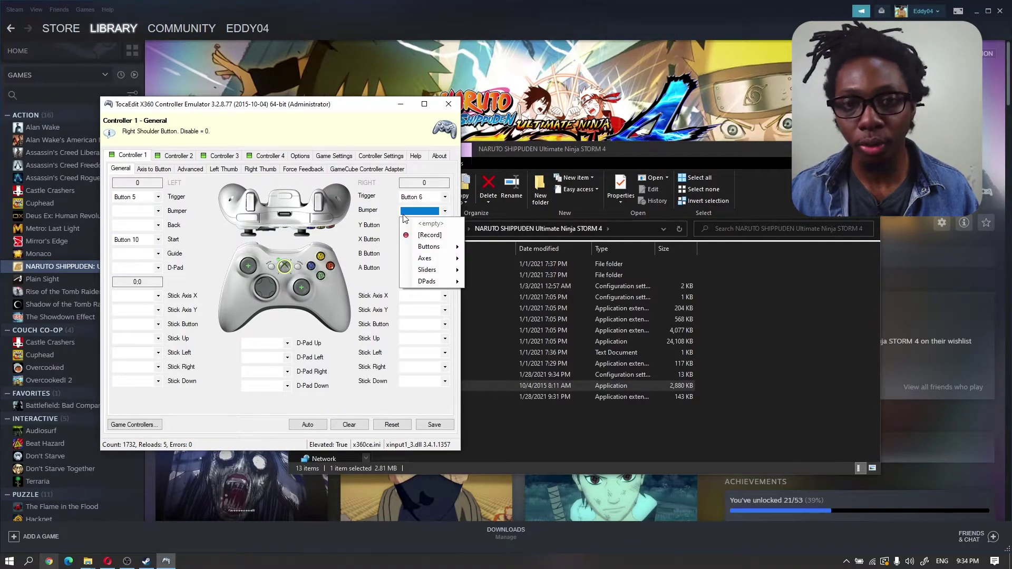
left_click(425, 235)
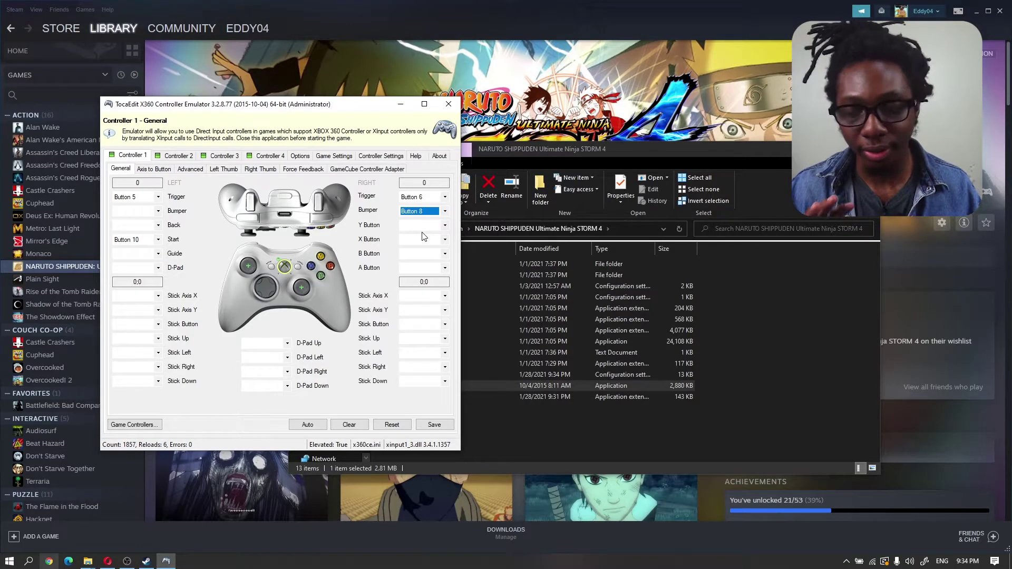
left_click(424, 238)
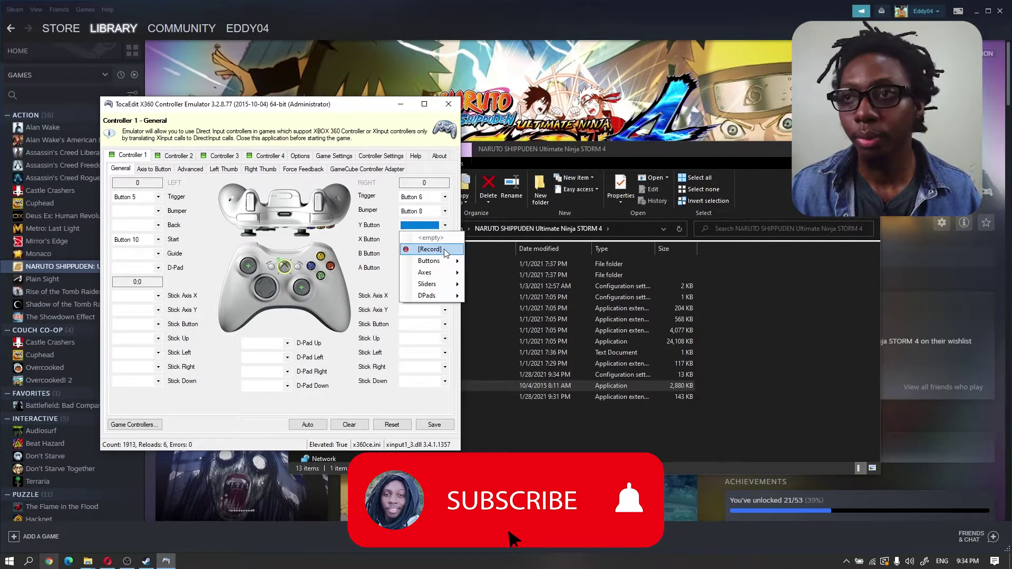
mouse_move(439, 275)
left_click(496, 276)
left_click(424, 253)
left_click(429, 277)
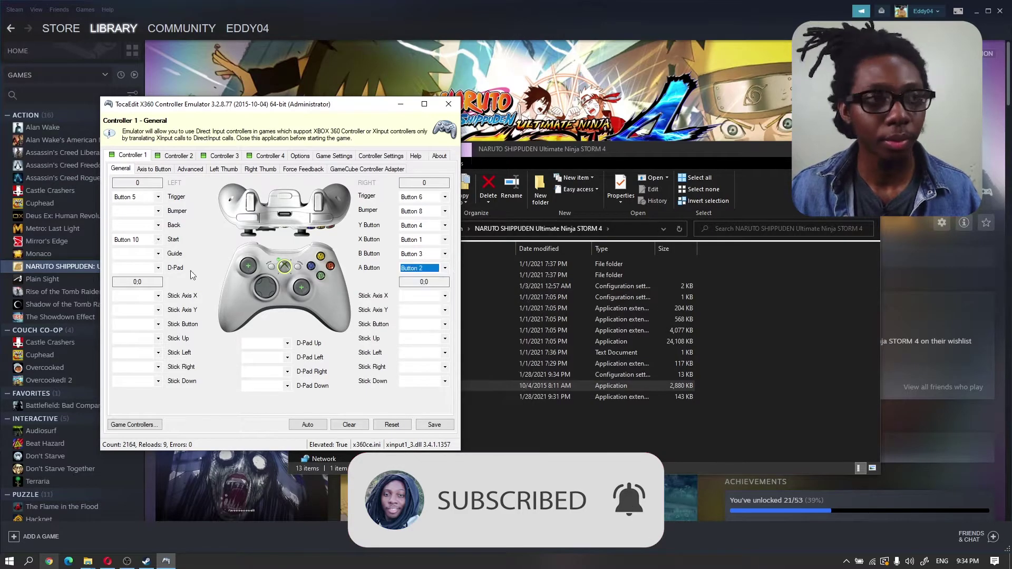
left_click(424, 267)
Set the right stick's X axis to IAxis 6 and Y axis to HAxis 3
left_click(434, 296)
mouse_move(425, 344)
mouse_move(500, 344)
left_click(570, 397)
left_click(434, 309)
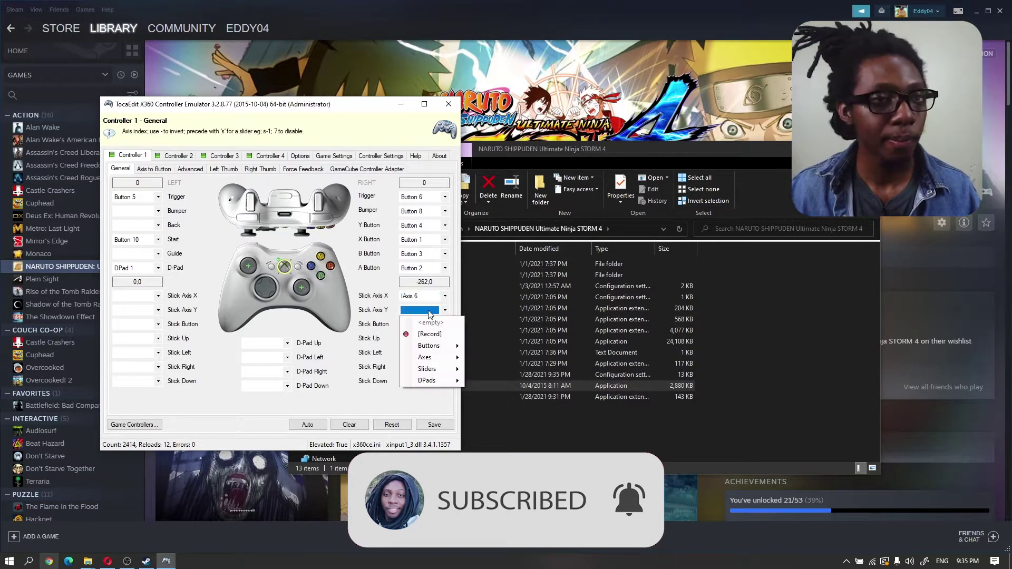
mouse_move(432, 357)
mouse_move(519, 376)
left_click(569, 403)
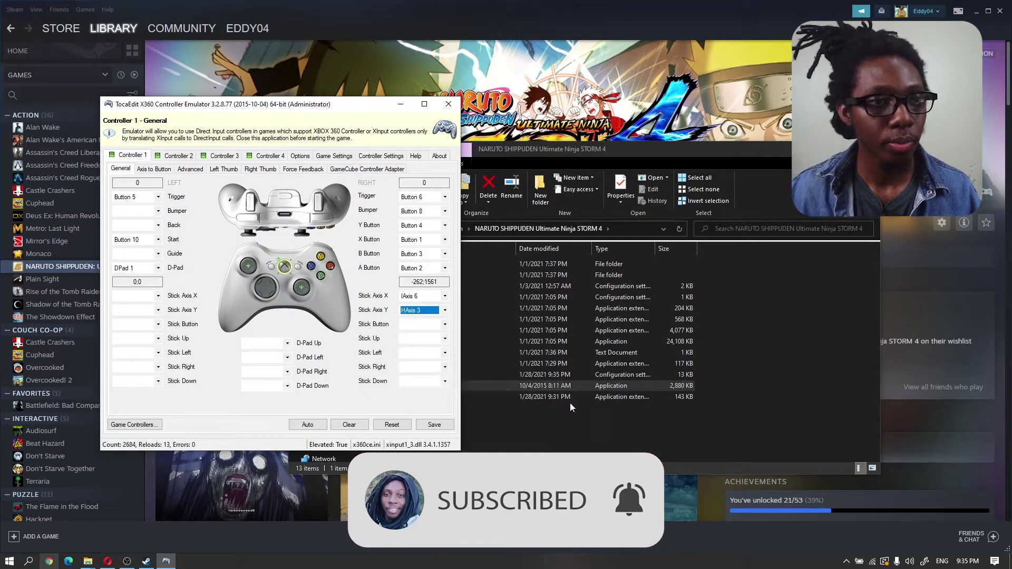
Map the left stick's X to Axis 1, Y to IAxis 2, and its button to Button 9
left_click(136, 296)
mouse_move(161, 343)
left_click(208, 387)
left_click(136, 310)
left_click(274, 369)
left_click(136, 324)
mouse_move(142, 360)
left_click(208, 454)
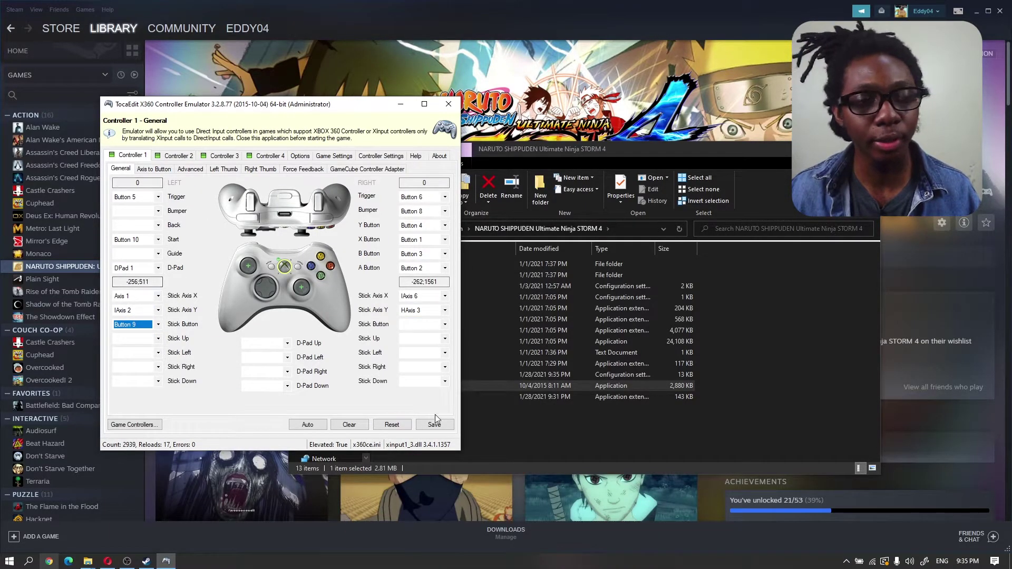
Save Controller 1's mapping and select xinput1_3.dll in the game folder
left_click(440, 427)
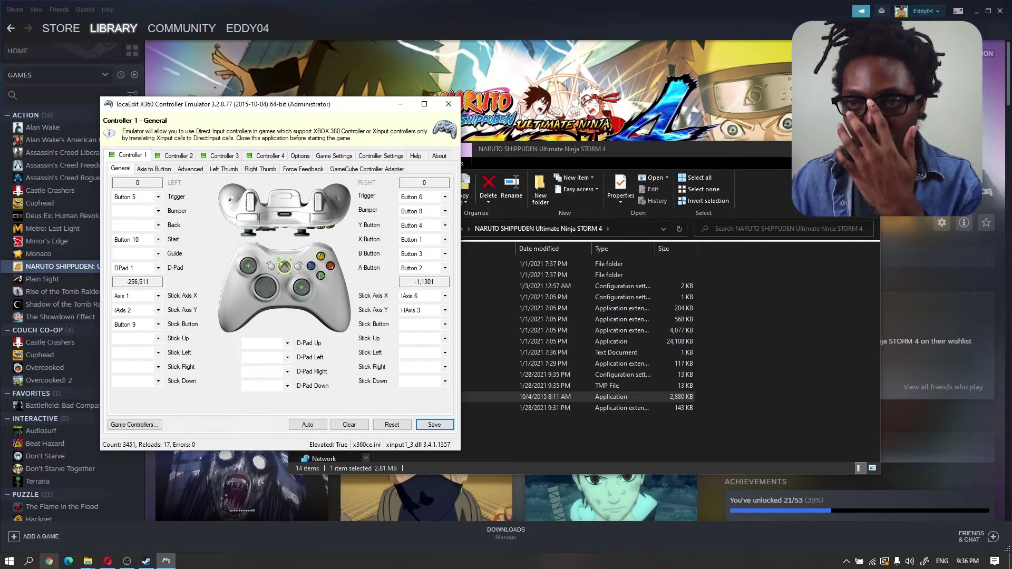
left_click(632, 407)
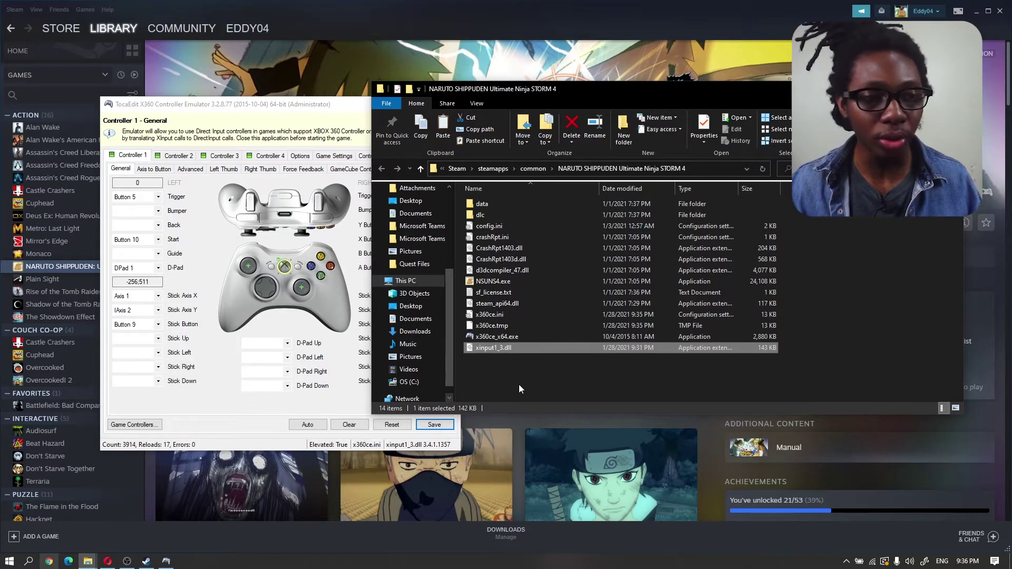
Put xinput1_3.dll's name into rename mode with the cursor inside the name
left_click(497, 349)
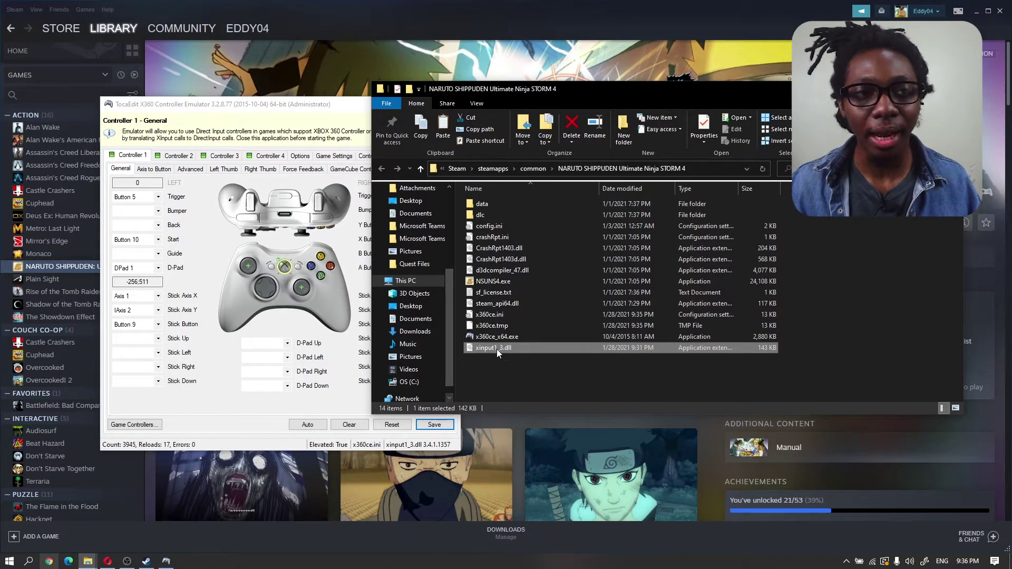
left_click(496, 349)
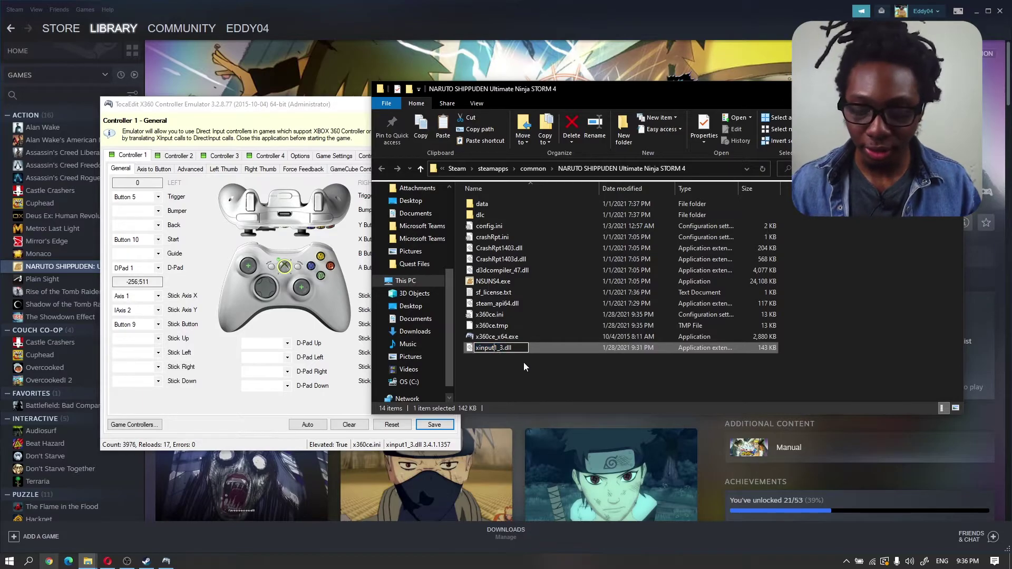